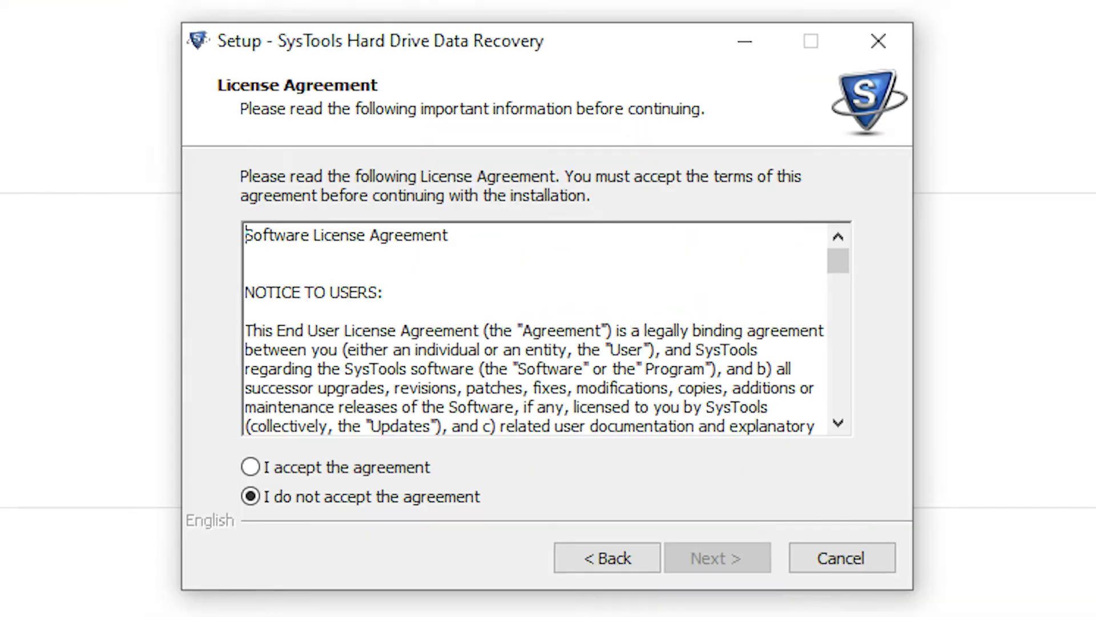
- Accept the license agreement and keep the default install folder
{"action": "key", "text": "alt+a"}
{"action": "key", "text": "Return"}
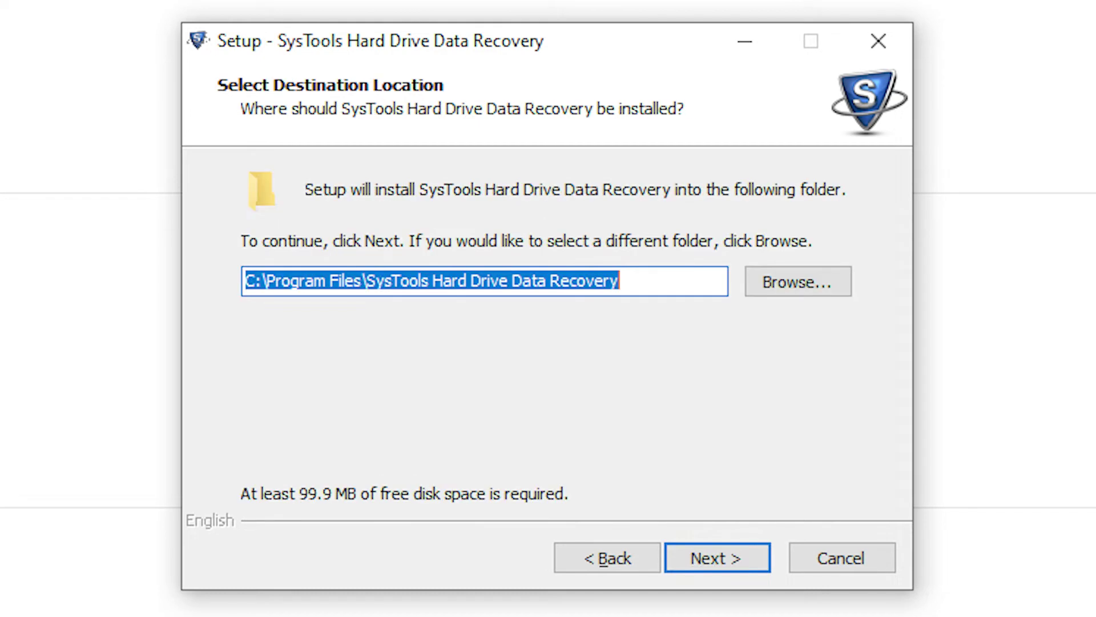
{"action": "key", "text": "Return"}
{"action": "key", "text": "Return"}
{"action": "key", "text": "Return"}
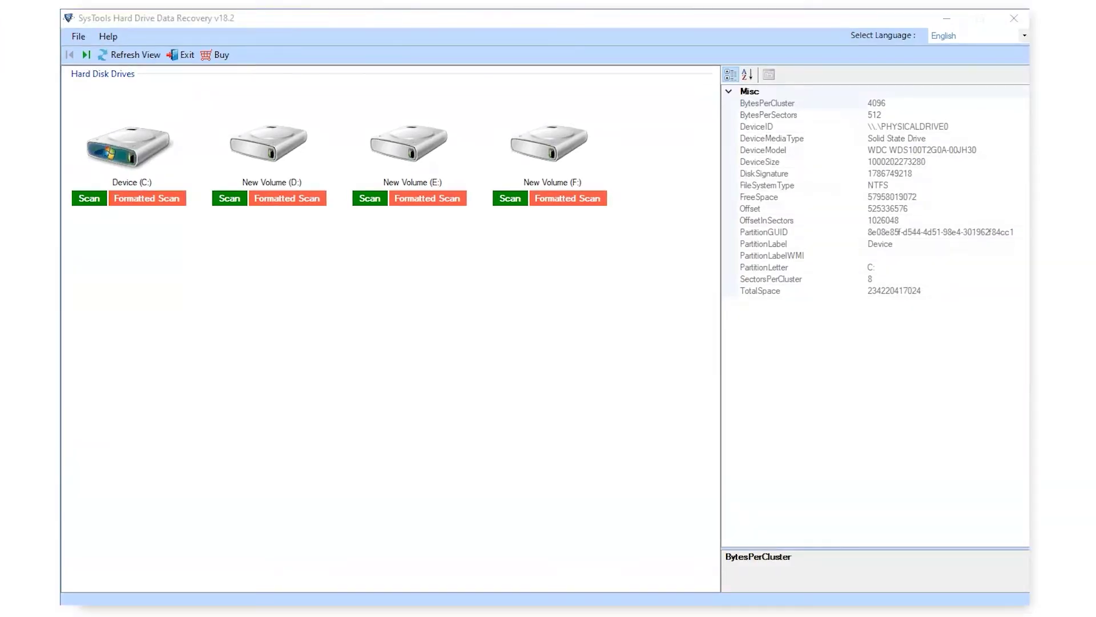
- Step through the interface languages in the language list, trying Portuguese and then Indonesian
{"action": "key", "text": "alt+Down"}
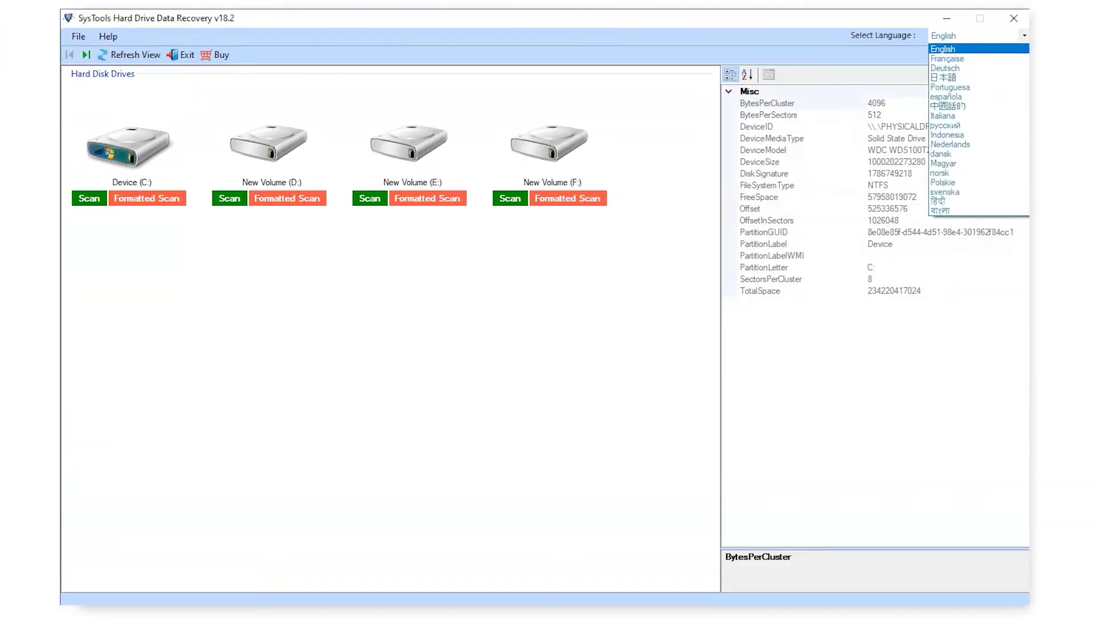
{"action": "key", "text": "Down"}
{"action": "key", "text": "Down"}
{"action": "key", "text": "Down"}
{"action": "key", "text": "Down"}
{"action": "key", "text": "Down"}
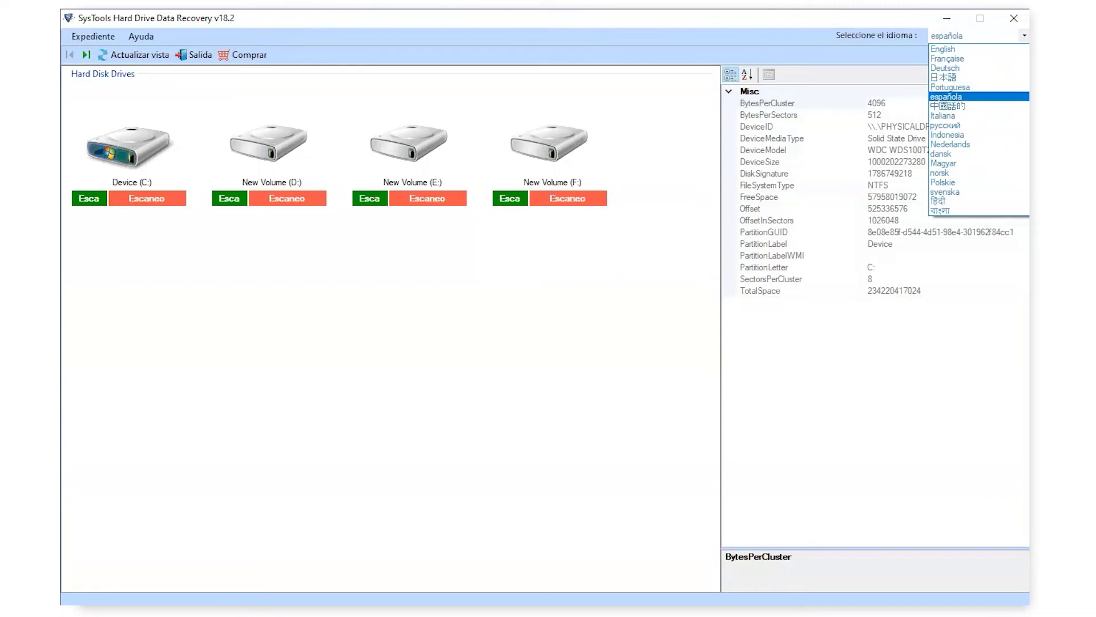
{"action": "key", "text": "Down"}
{"action": "key", "text": "Down"}
{"action": "key", "text": "Down"}
{"action": "key", "text": "Down"}
{"action": "key", "text": "Down"}
{"action": "key", "text": "Down"}
{"action": "key", "text": "Down"}
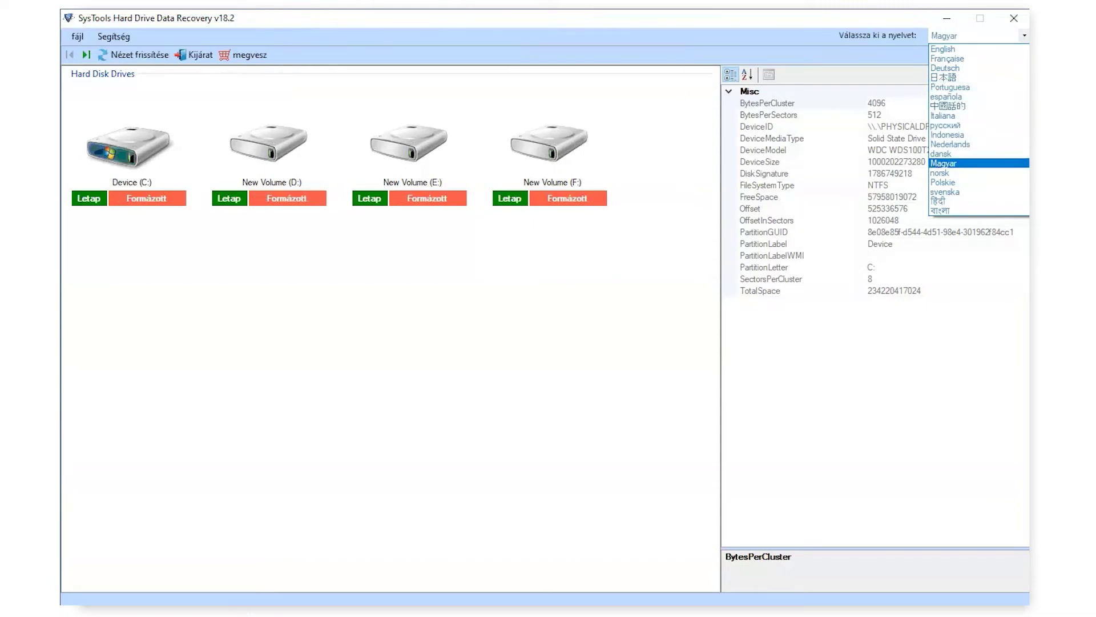
{"action": "key", "text": "Down"}
{"action": "key", "text": "Down"}
{"action": "key", "text": "Down"}
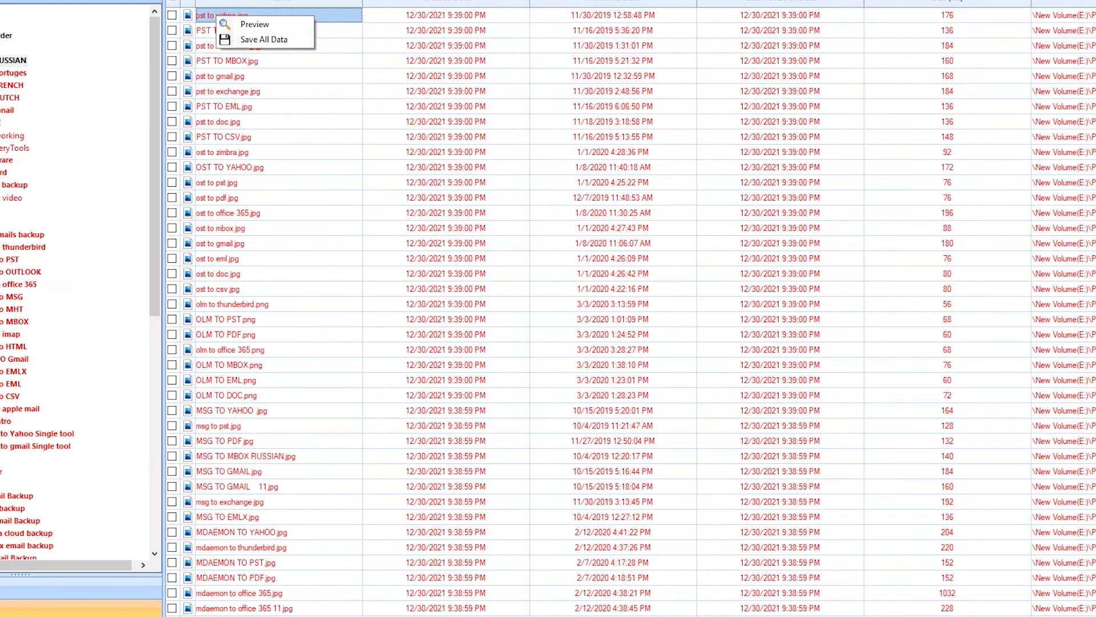
- Preview the recovered file pst to yahoo.jpg and view its hex contents
{"action": "left_click", "coordinate": [255, 24]}
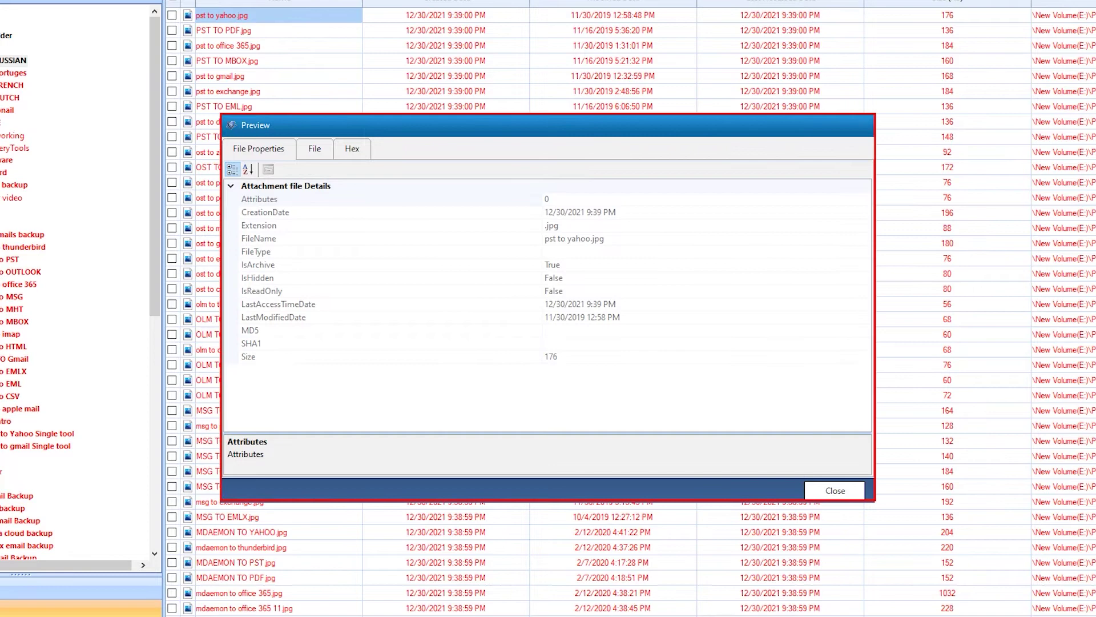
{"action": "left_click", "coordinate": [351, 149]}
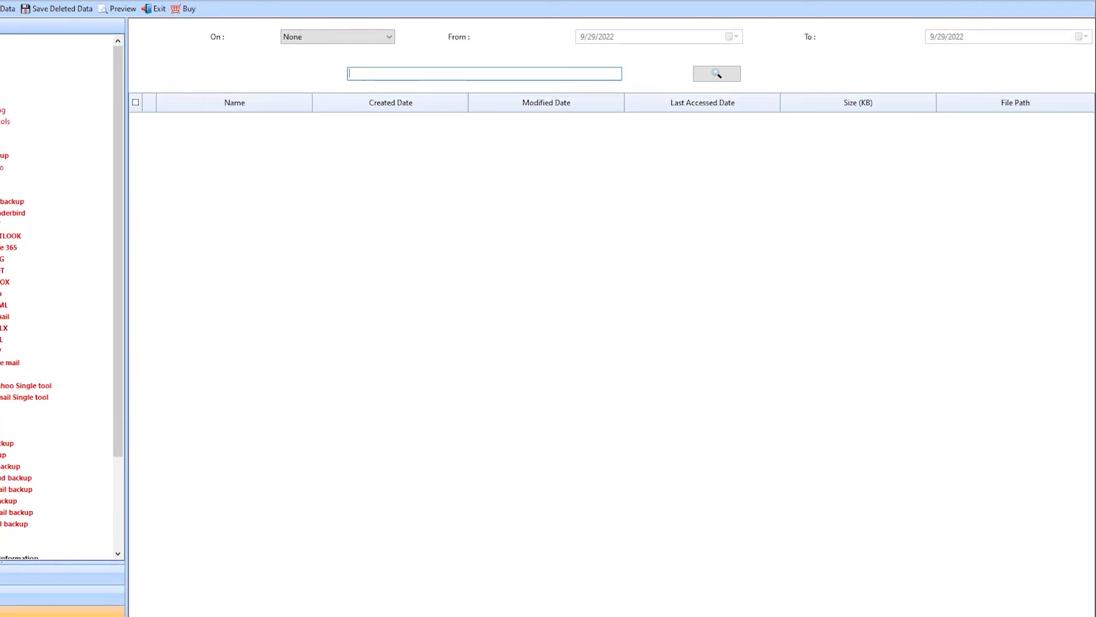
- Search recovered files by name and bring up save options for the PST TO PDF.jpg match
{"action": "type", "text": "title"}
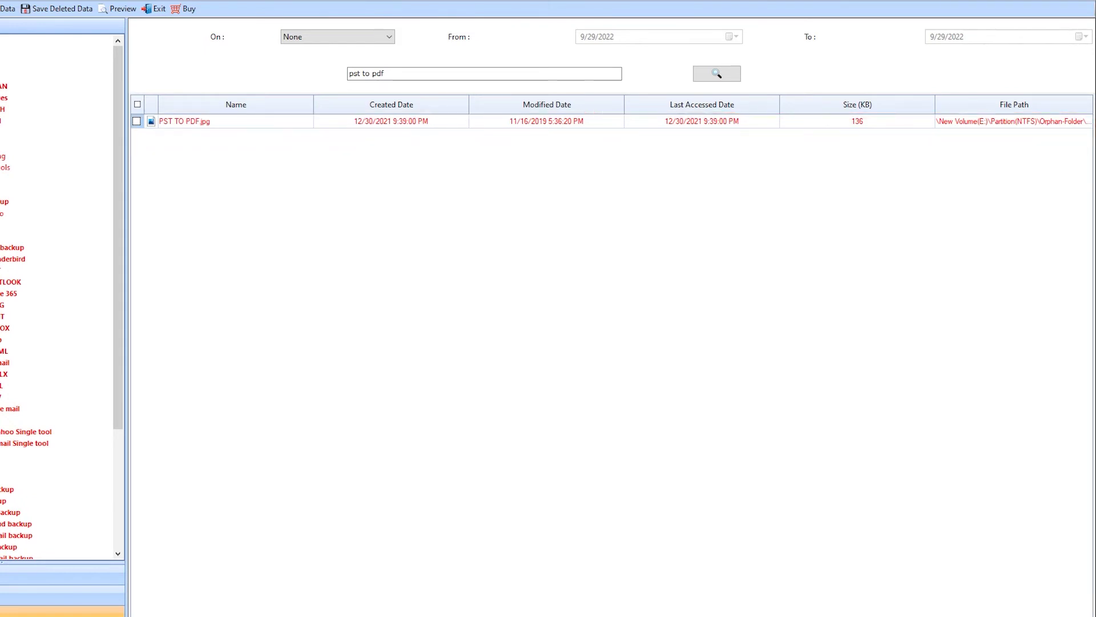
{"action": "right_click", "coordinate": [181, 124]}
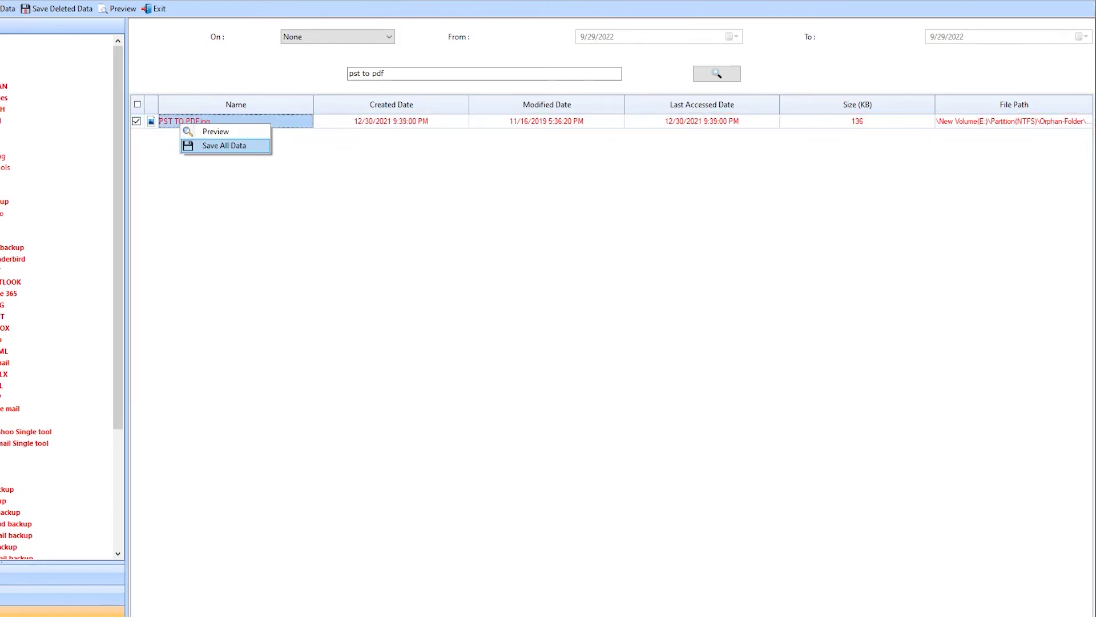